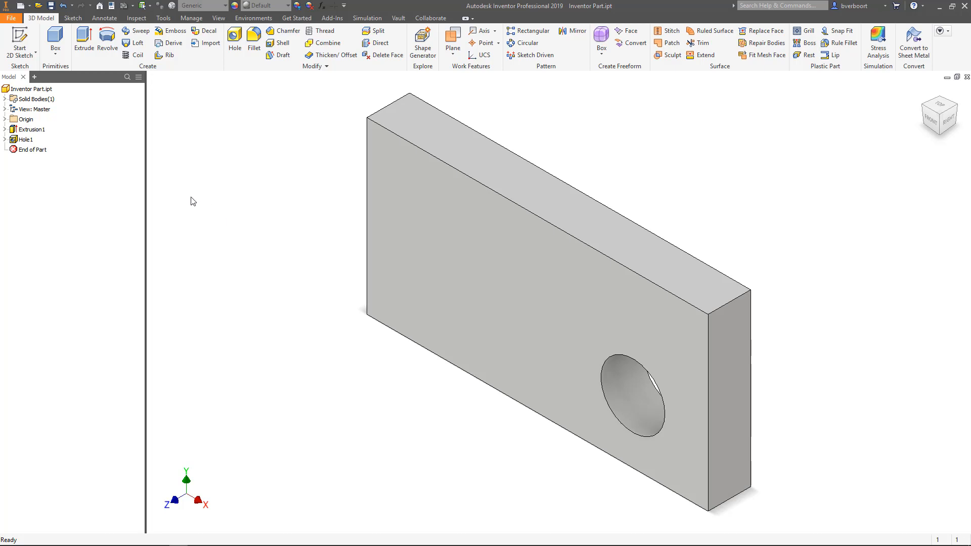
Step: Create a drawing from the plate part using the default Standard.dwg template
right_click(41, 90)
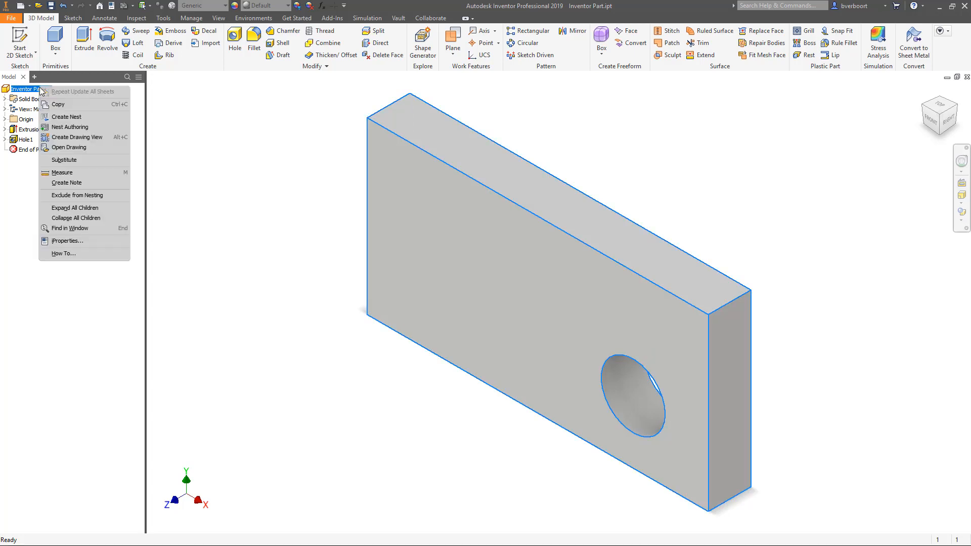
left_click(81, 137)
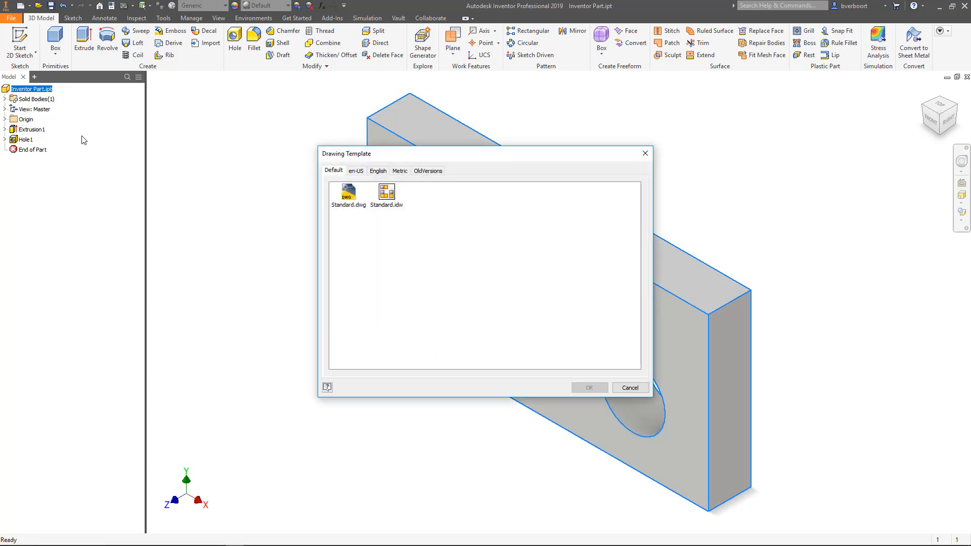
left_click(347, 198)
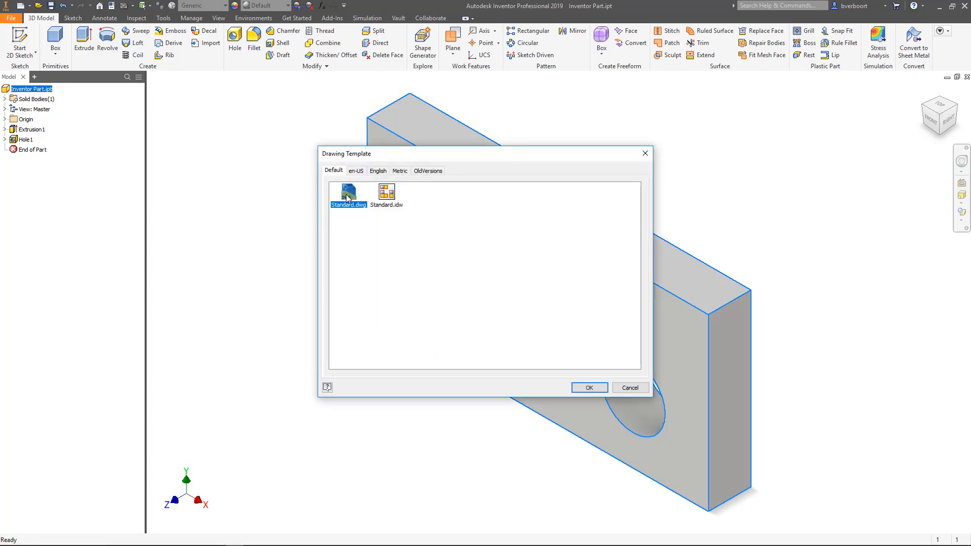
left_click(588, 387)
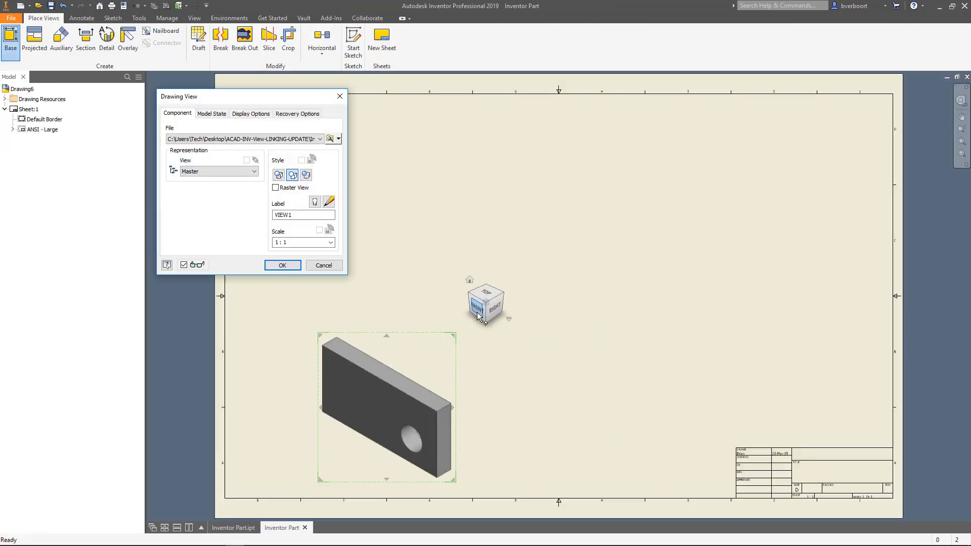
Step: Place a front base view of the plate at 1:1 with projected top, right-side and isometric views
left_click(478, 316)
left_click(390, 232)
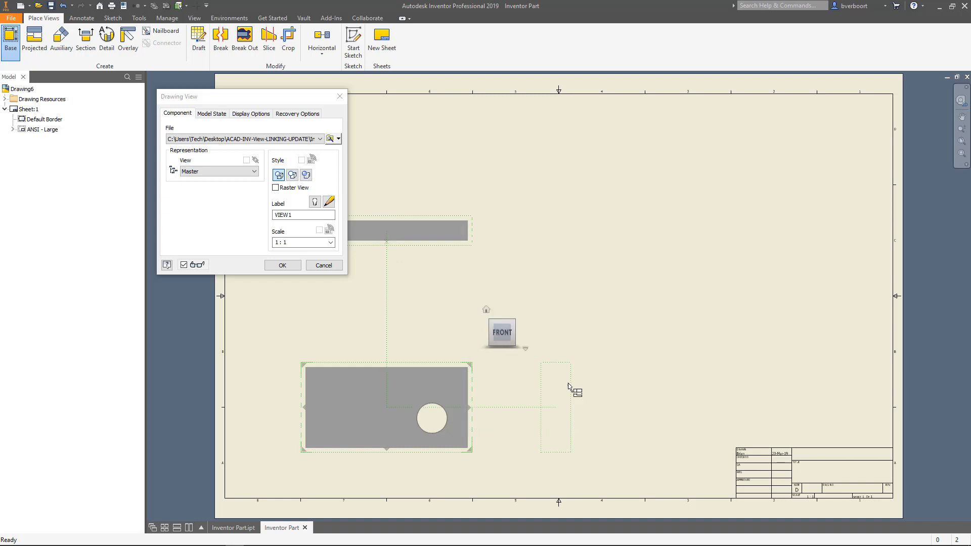
left_click(587, 397)
left_click(798, 196)
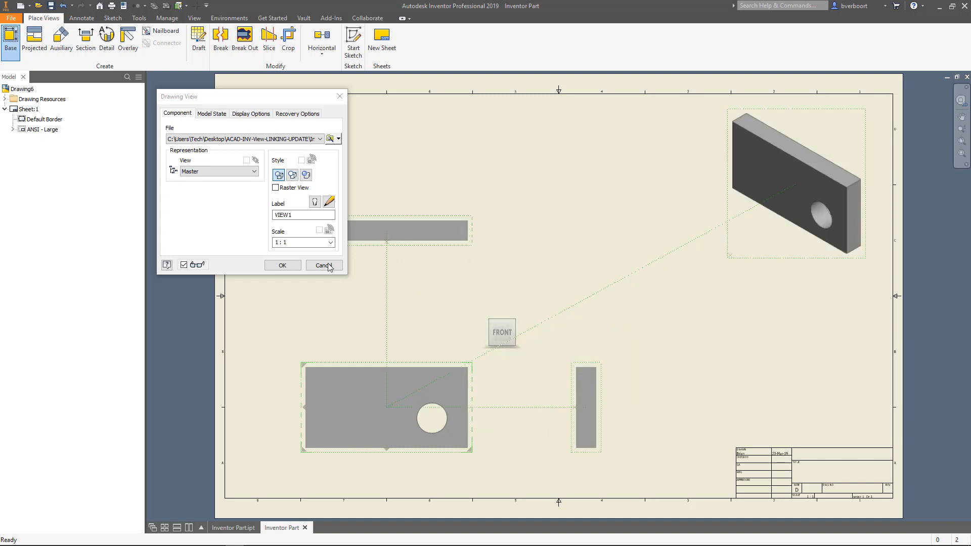
left_click(286, 266)
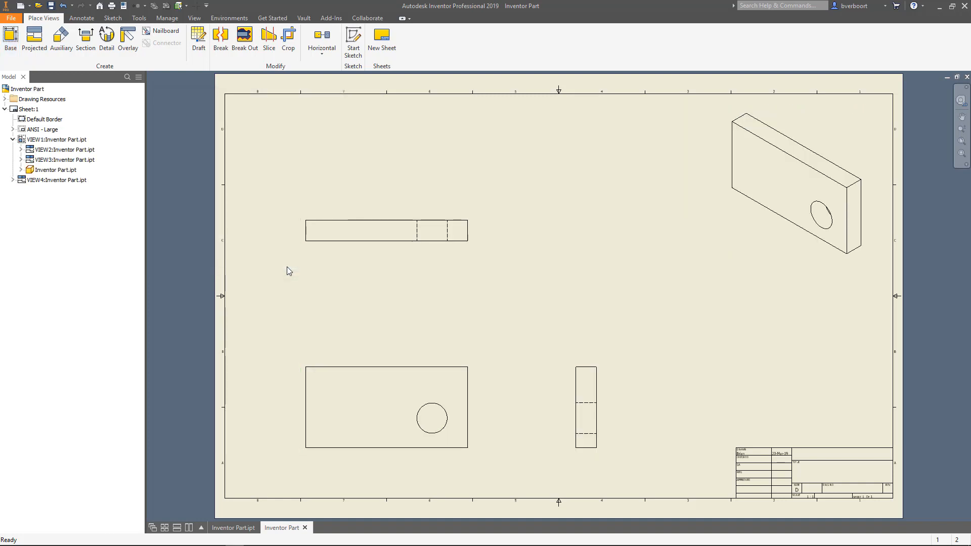
Step: Save the drawing as Inventor Part.dwg in the ACAD-INV-View-LINKING-UPDATE folder and close it
left_click(51, 6)
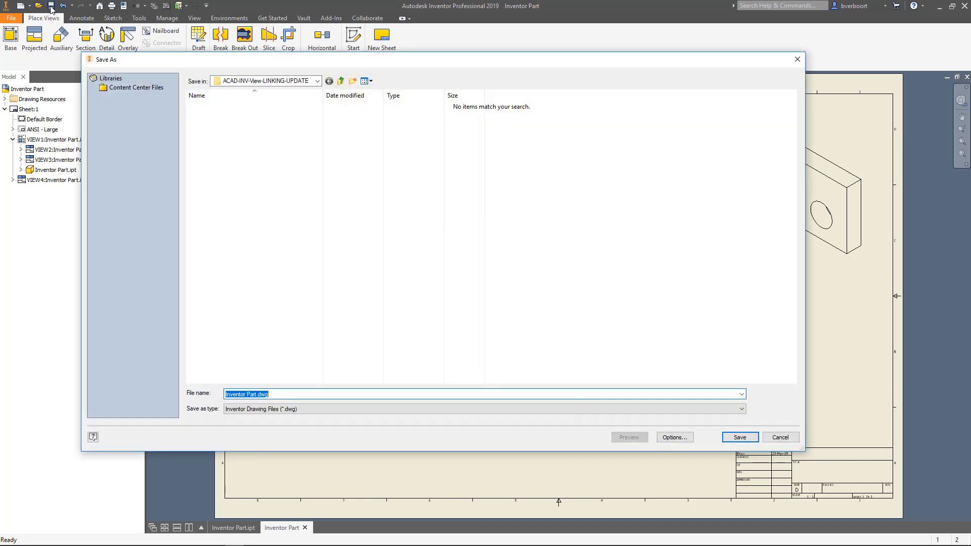
left_click(739, 437)
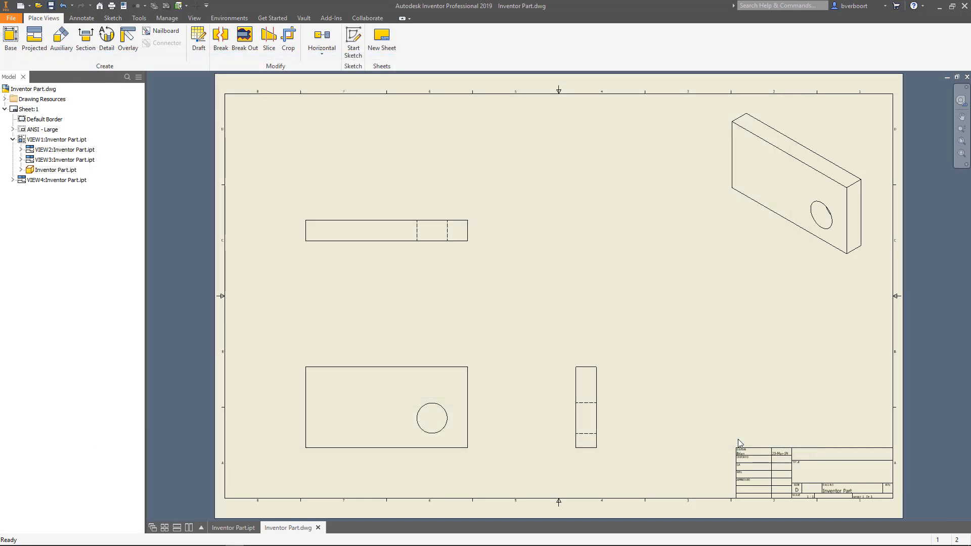
left_click(966, 77)
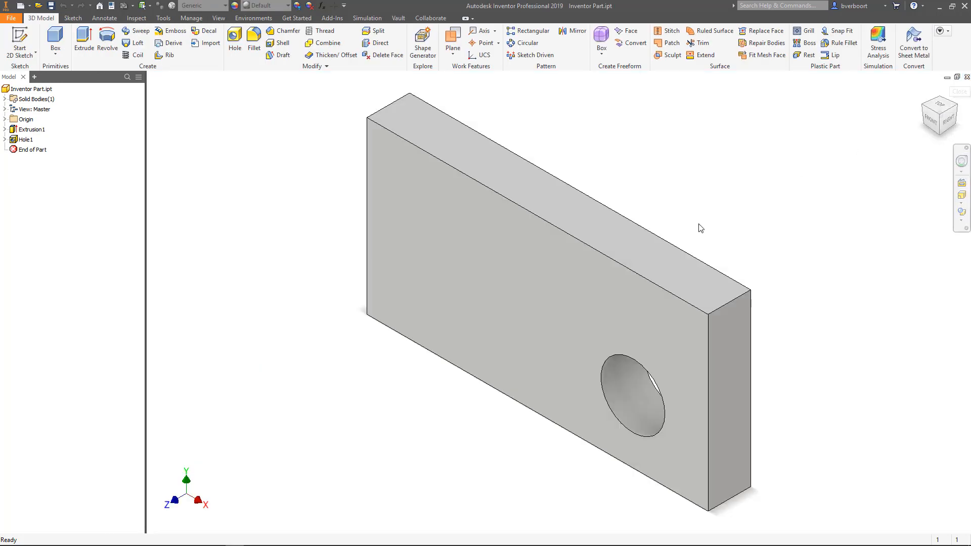
Step: Switch to AutoCAD Mechanical and open Inventor Part.dwg from the ACAD-INV-View-LINKING-UPDATE folder
left_click(421, 540)
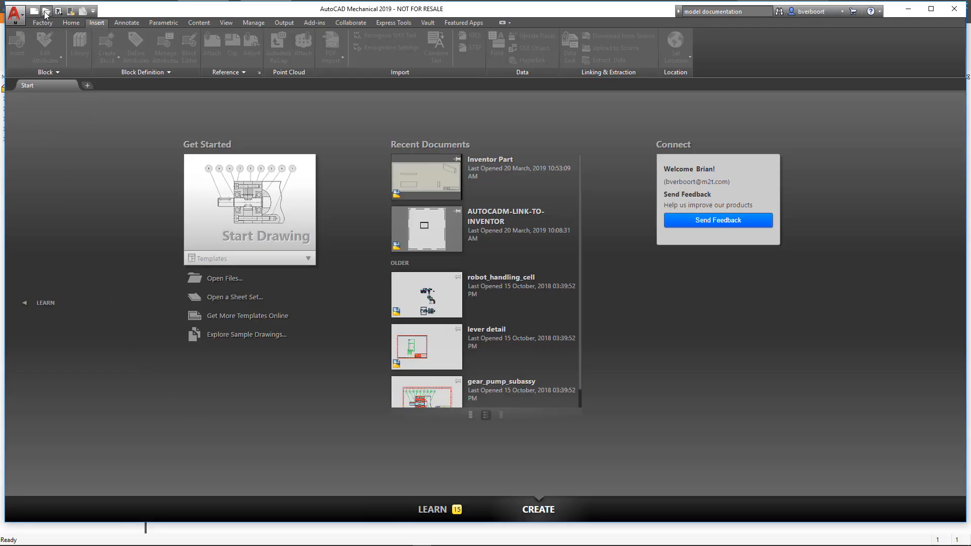
left_click(46, 12)
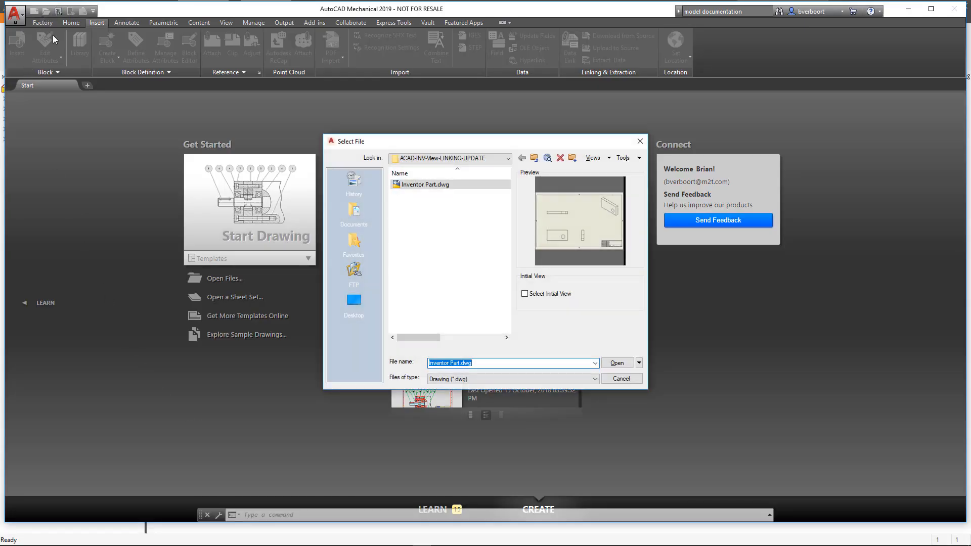
left_click(428, 185)
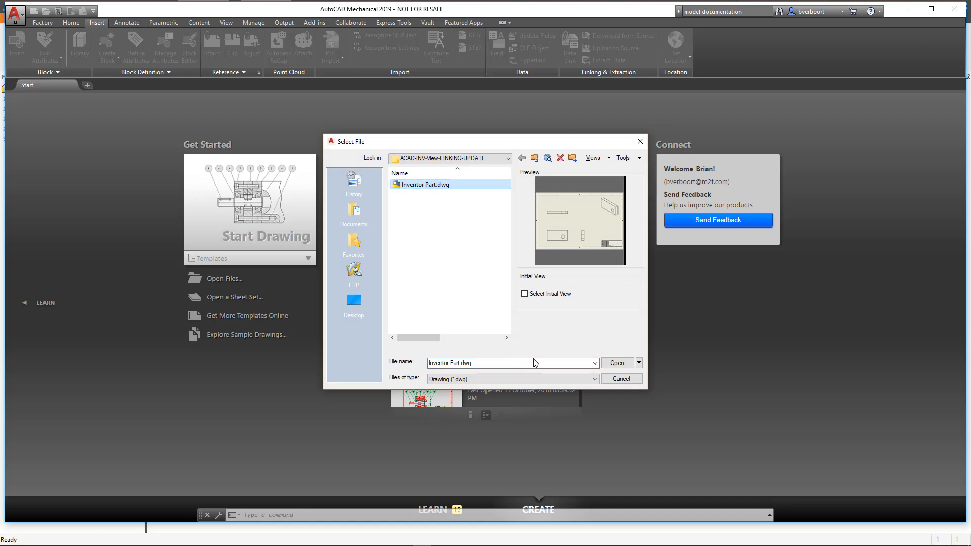
left_click(617, 363)
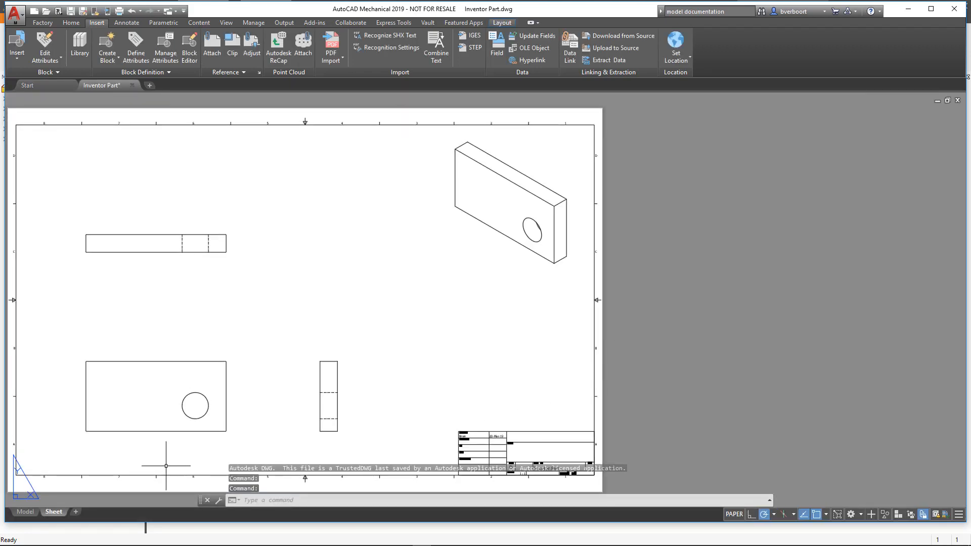
Step: Insert the block Inventor Part_Sheet_VIEW1 into model space at scale 1, specifying the insertion point on screen
left_click(26, 511)
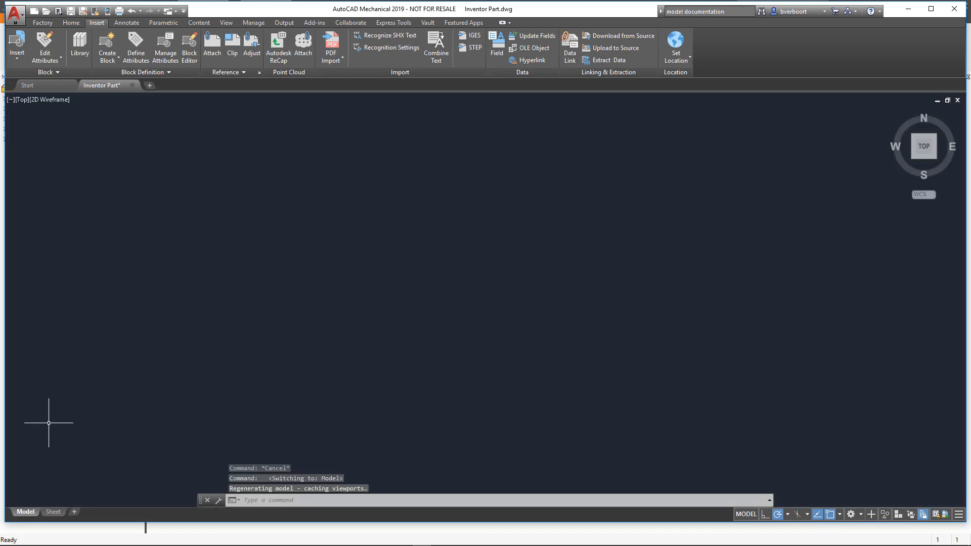
left_click(17, 60)
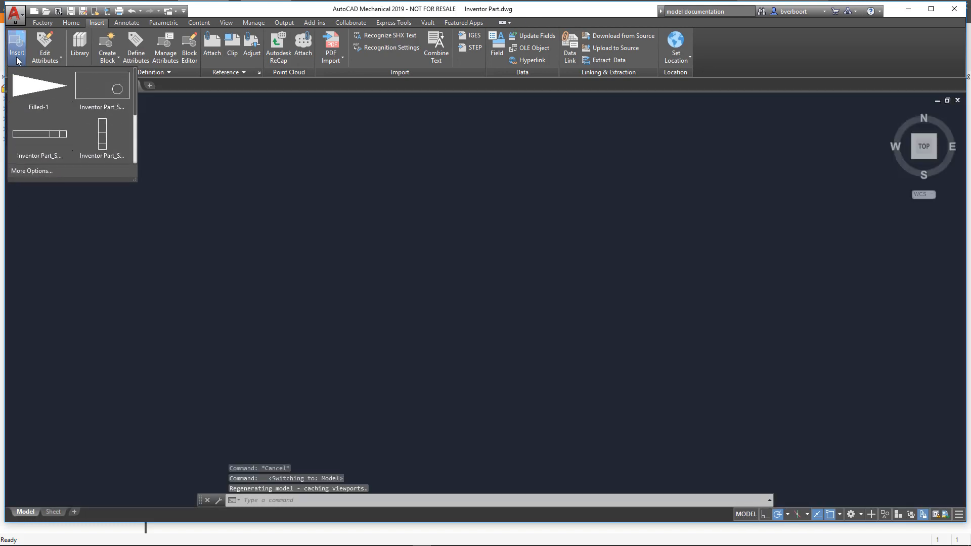
left_click(26, 169)
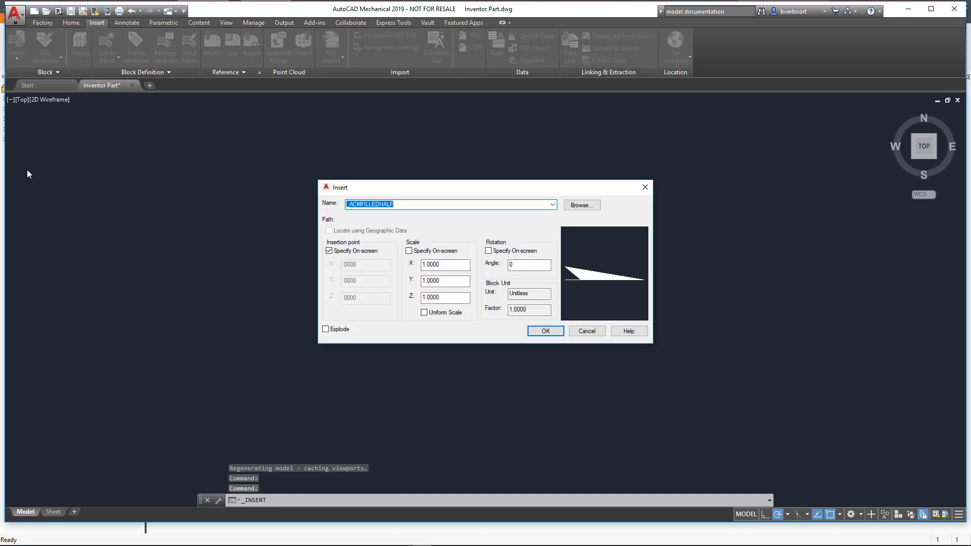
left_click(552, 204)
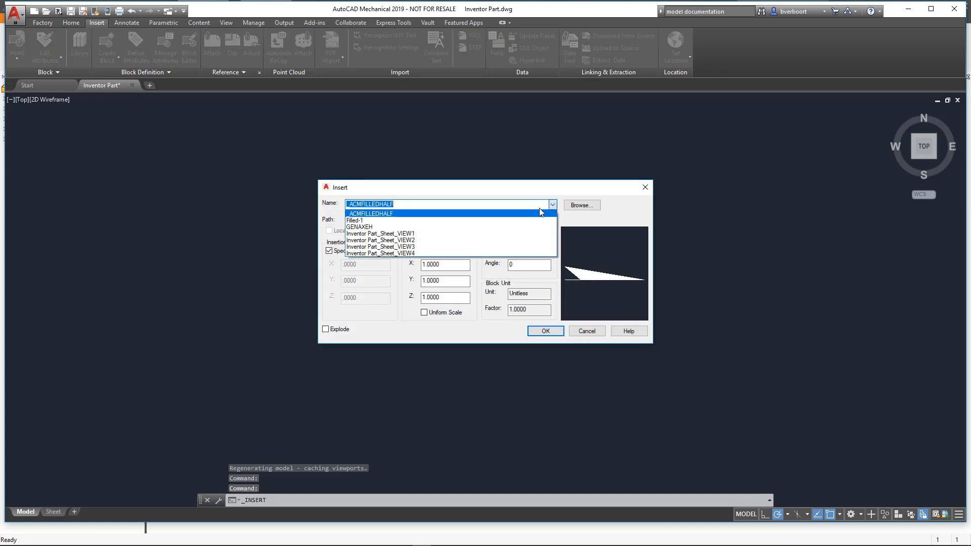
left_click(403, 233)
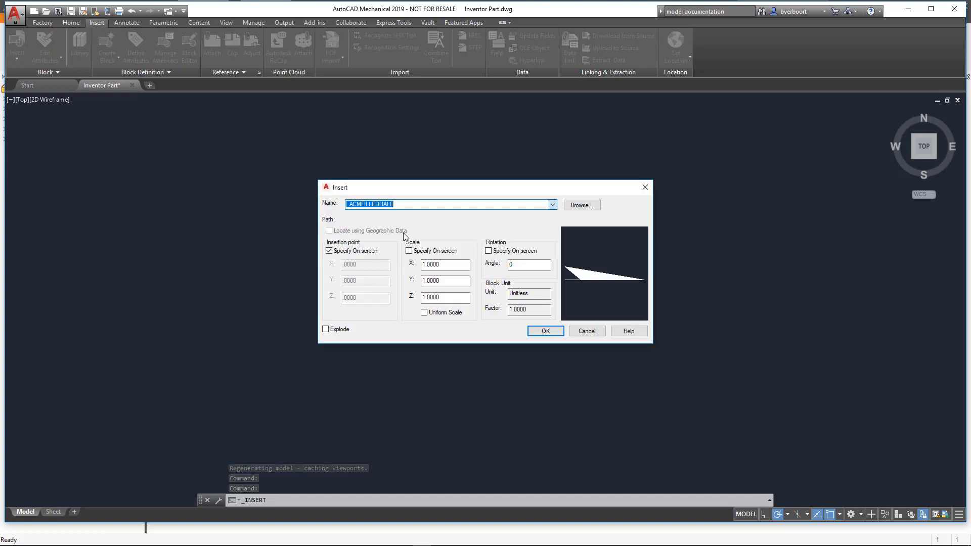
left_click(544, 333)
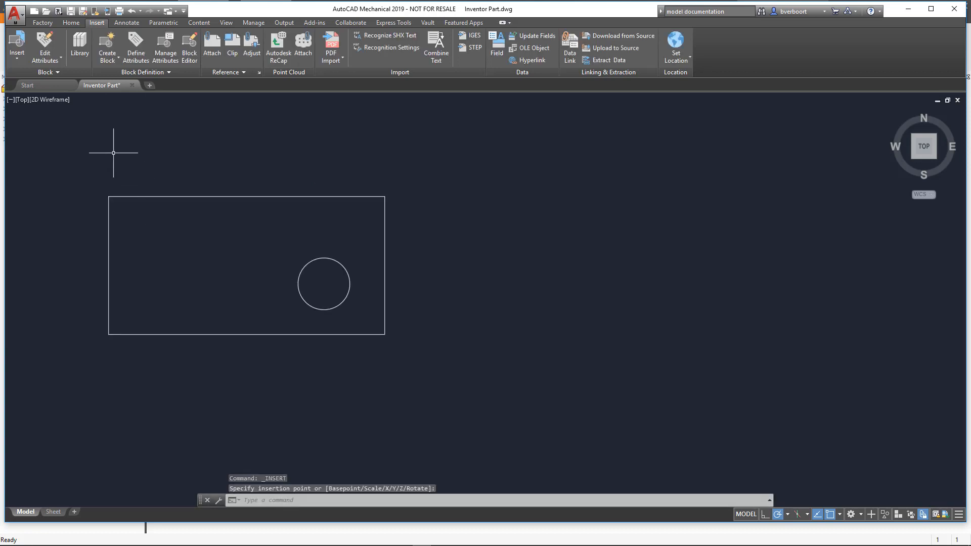
Step: Return to the Sheet layout, save Inventor Part.dwg and close it
left_click(54, 512)
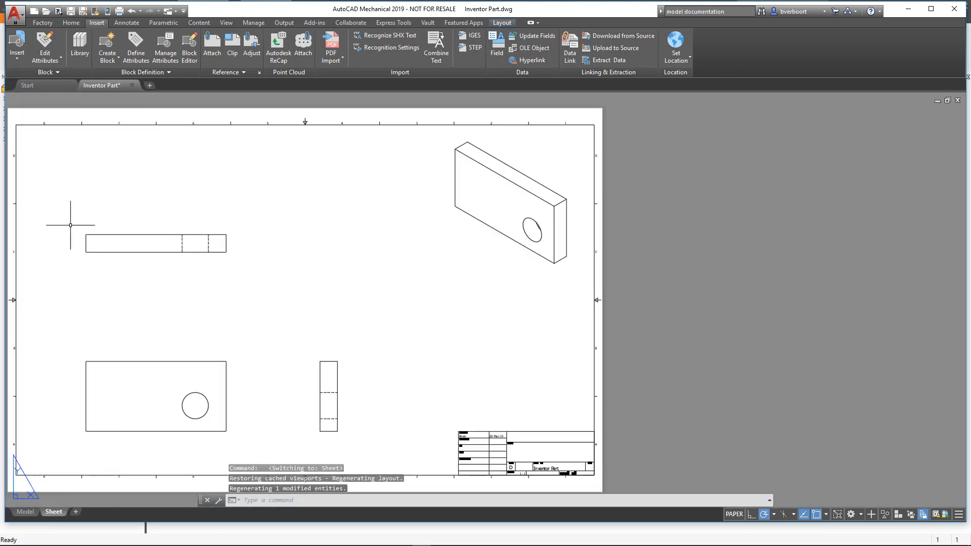
left_click(71, 12)
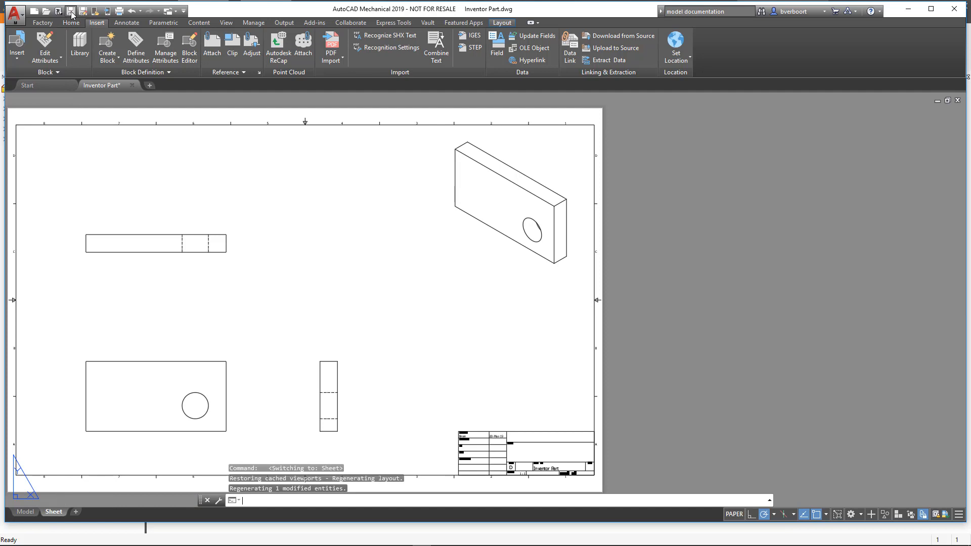
left_click(72, 12)
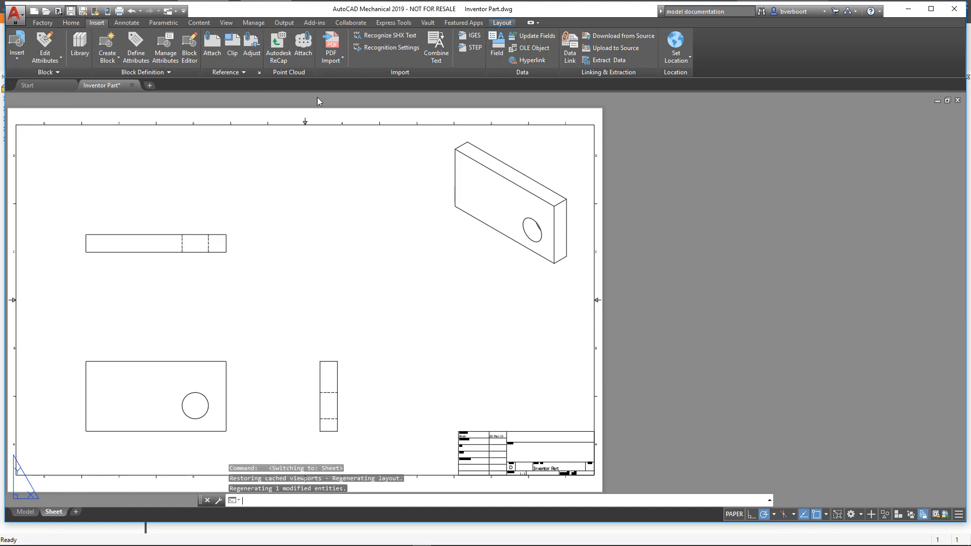
left_click(957, 101)
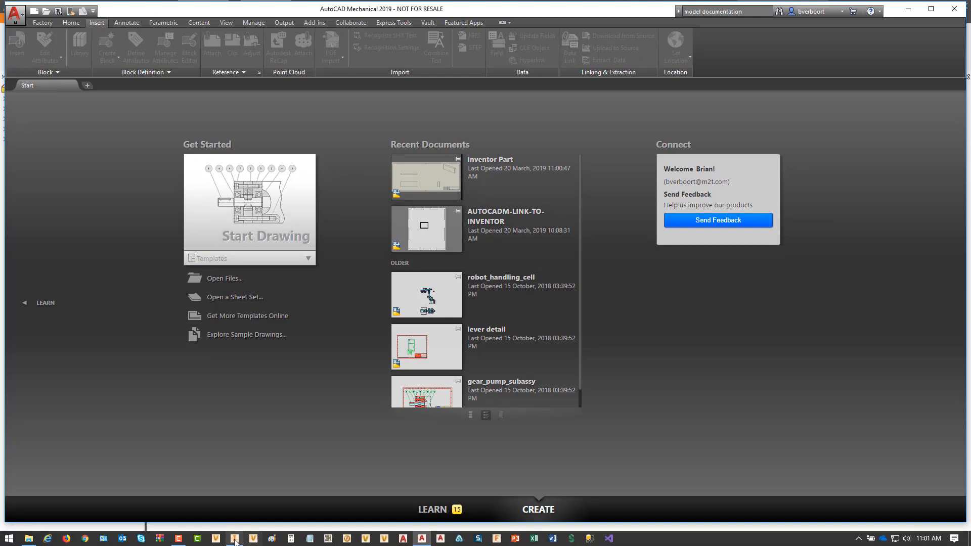
Step: Switch to Inventor, move the plate's hole to the upper-left corner of the front face, and save and close the part
left_click(234, 538)
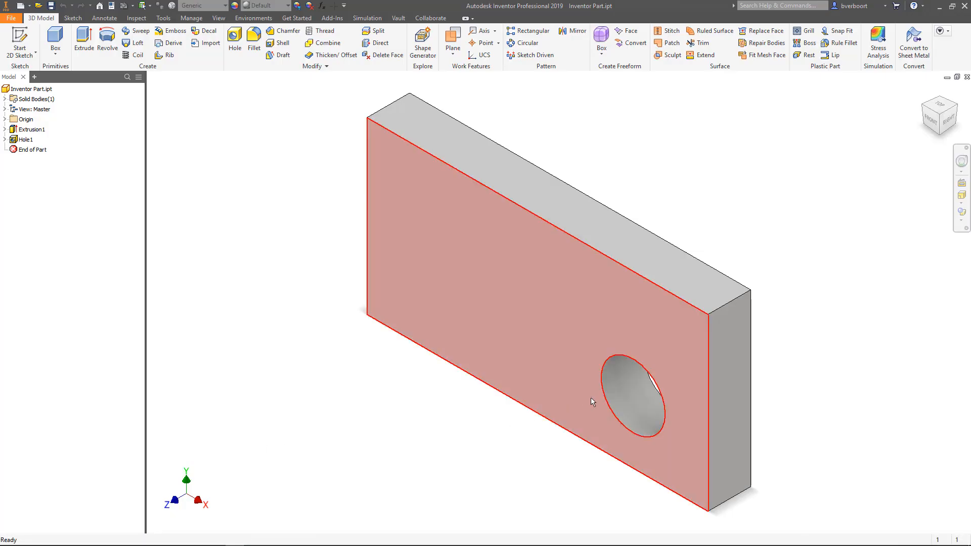
left_click(628, 390)
left_click(639, 378)
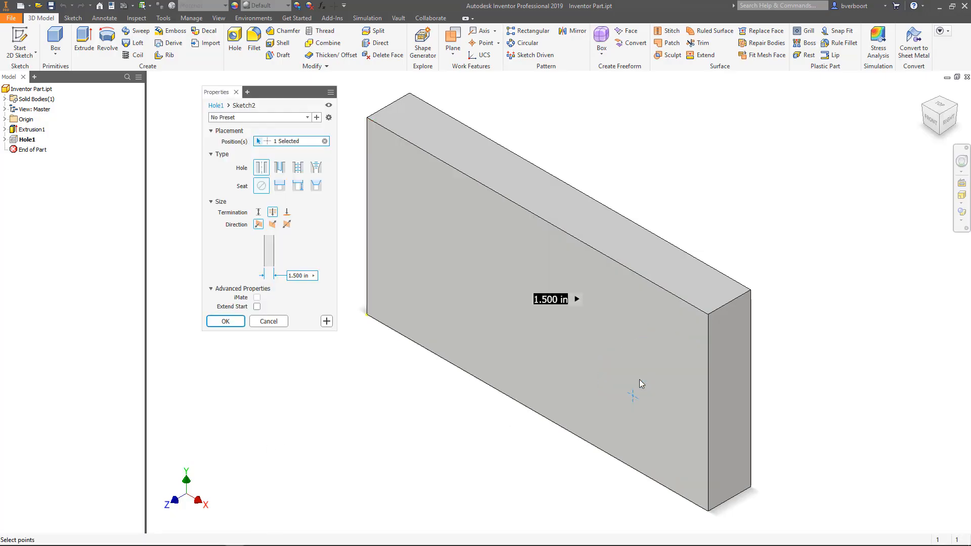
left_click_drag(637, 400, 414, 198)
left_click(229, 323)
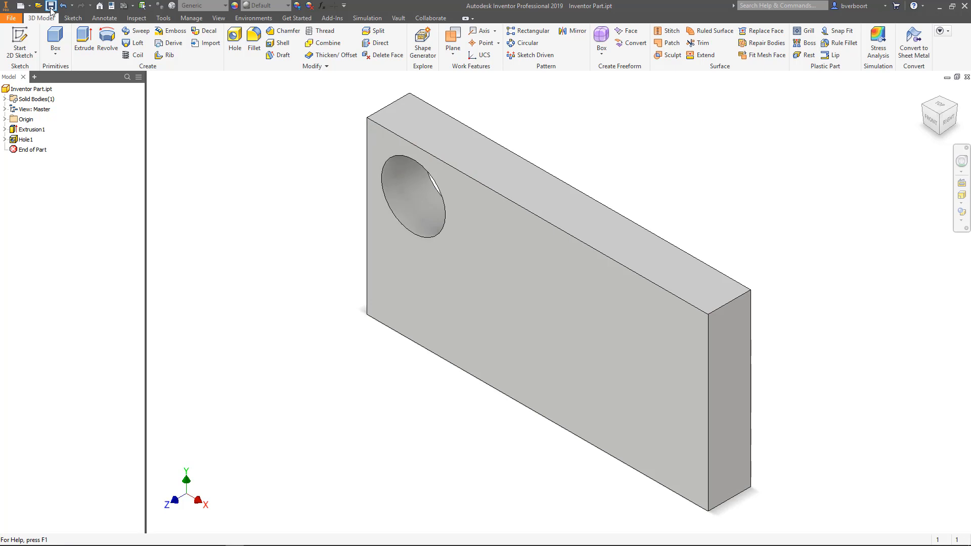
left_click(967, 77)
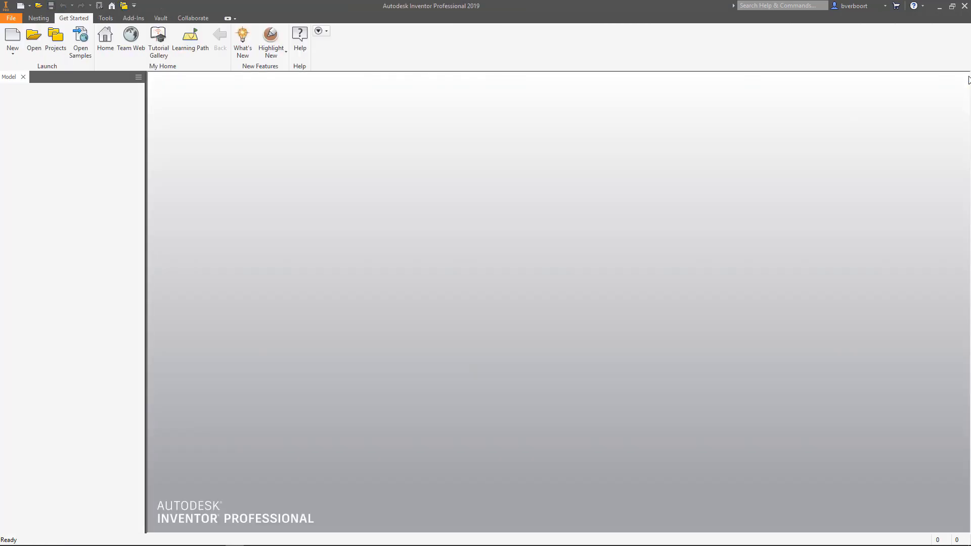
Step: Switch to AutoCAD Mechanical, reopen Inventor Part.dwg and display model space to check the inserted view block
left_click(234, 539)
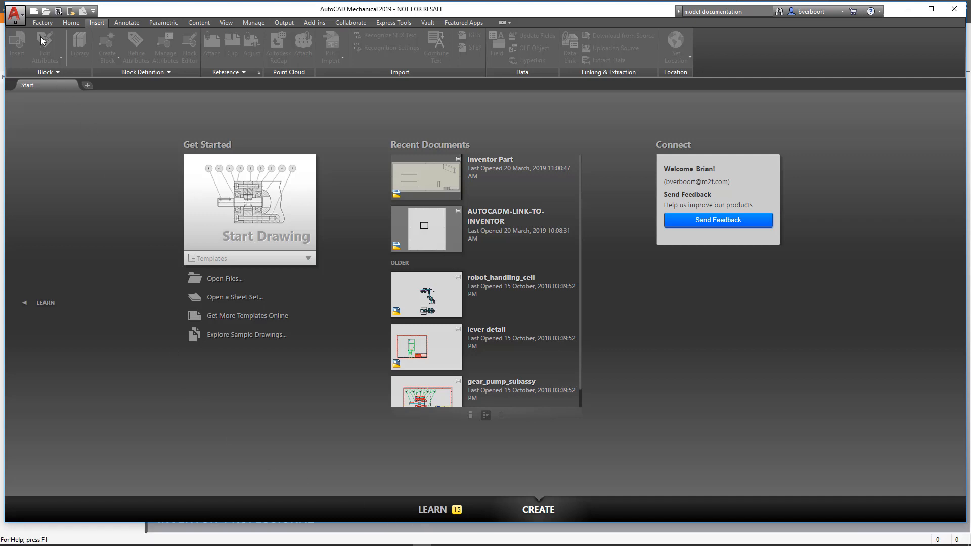
left_click(47, 11)
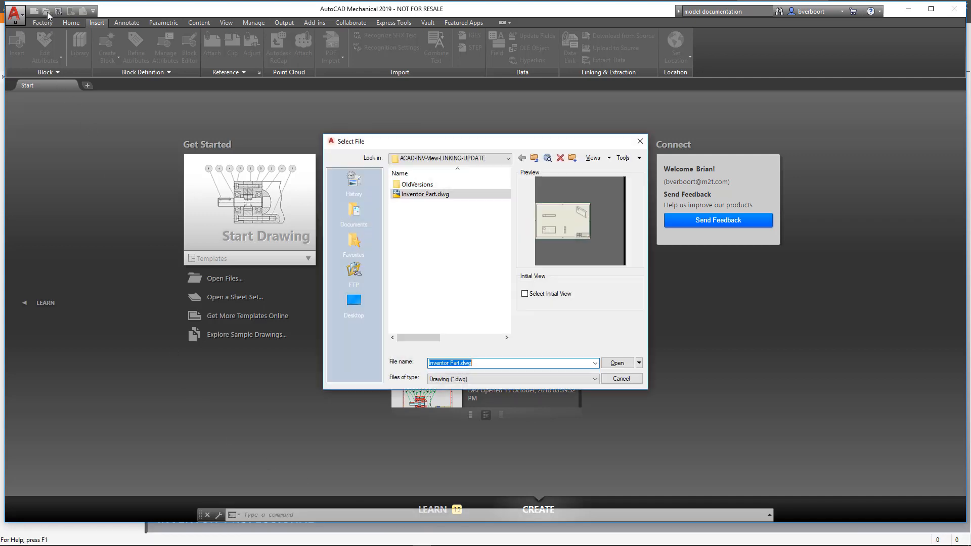
left_click(435, 195)
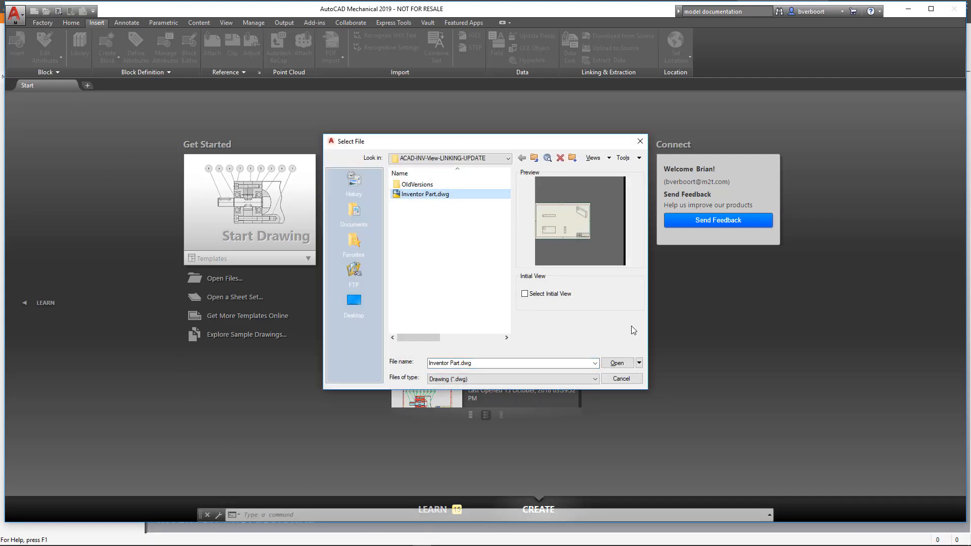
left_click(618, 363)
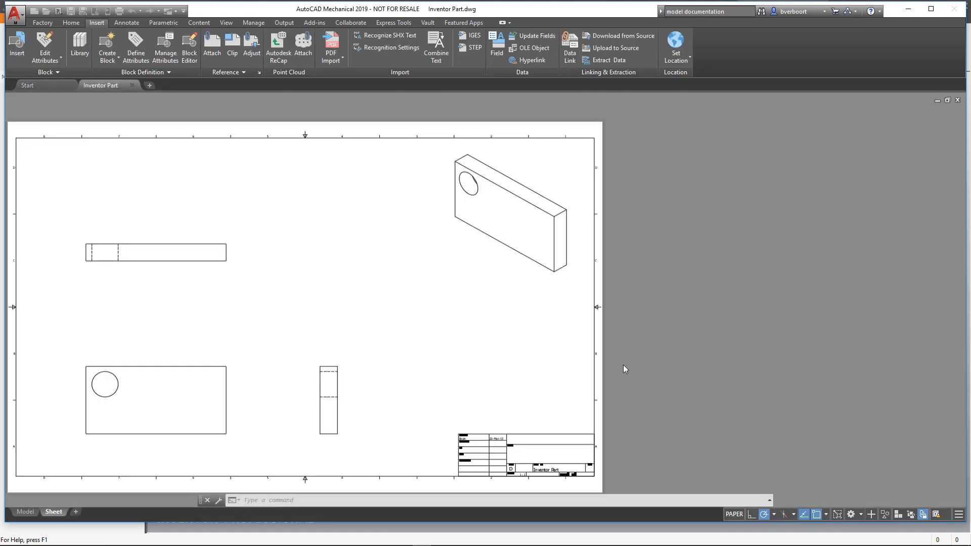
left_click(26, 512)
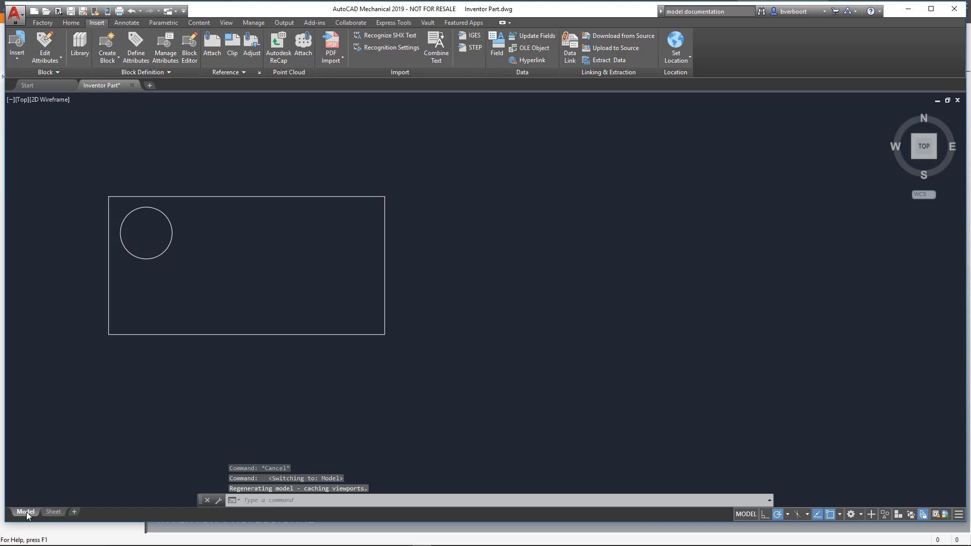